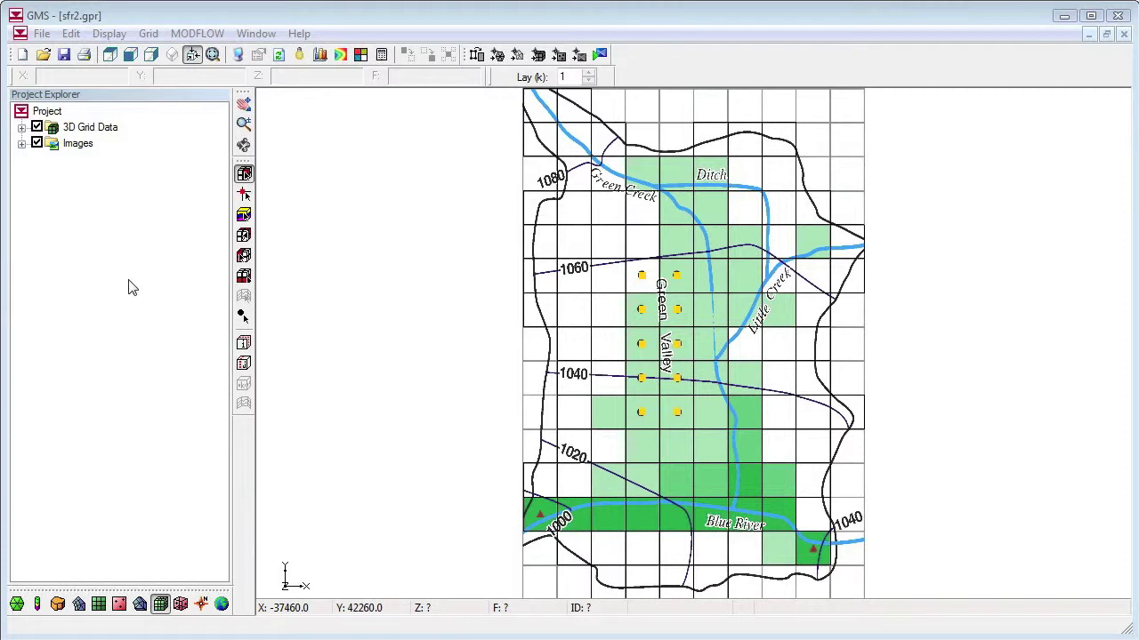
# Create a new MODFLOW conceptual model named 'Green Valley'.
pyautogui.rightClick(131, 287)
pyautogui.moveTo(160, 287)
pyautogui.click(349, 485)
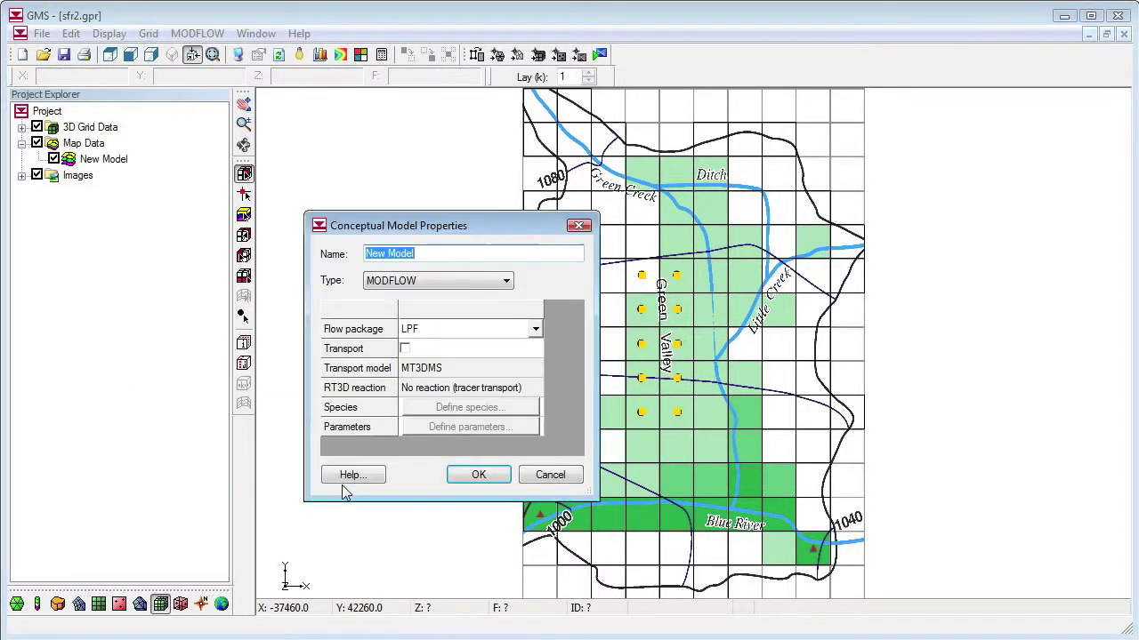
pyautogui.write('Green Valley')
pyautogui.press('Return')
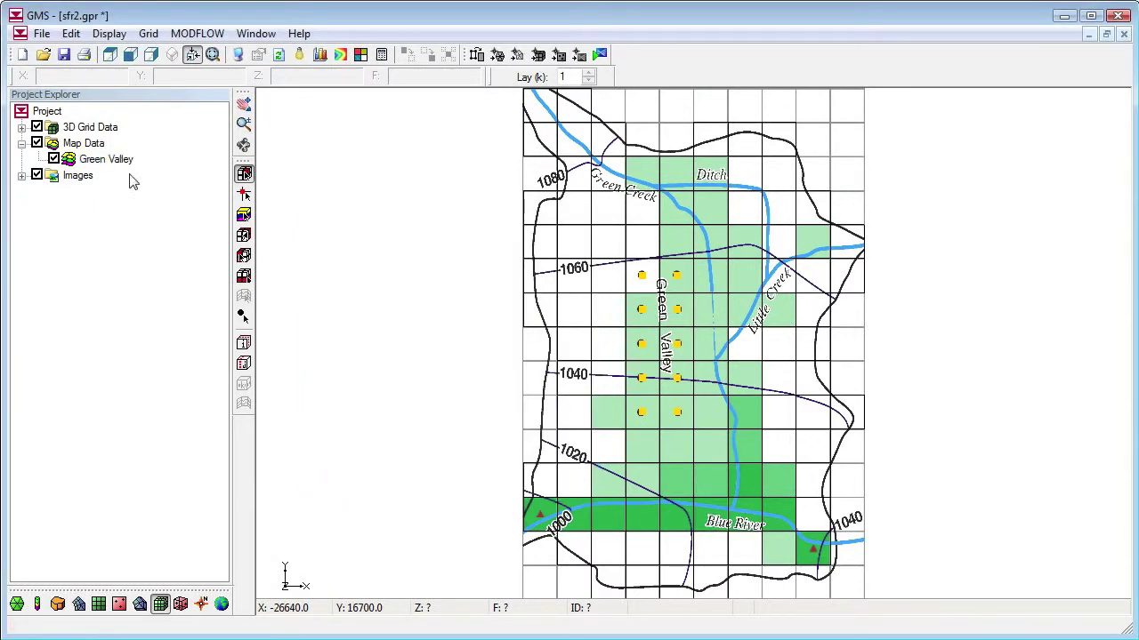
# Add a 'Streams' coverage to Green Valley with Stream (SFR2) enabled.
pyautogui.rightClick(116, 160)
pyautogui.click(185, 258)
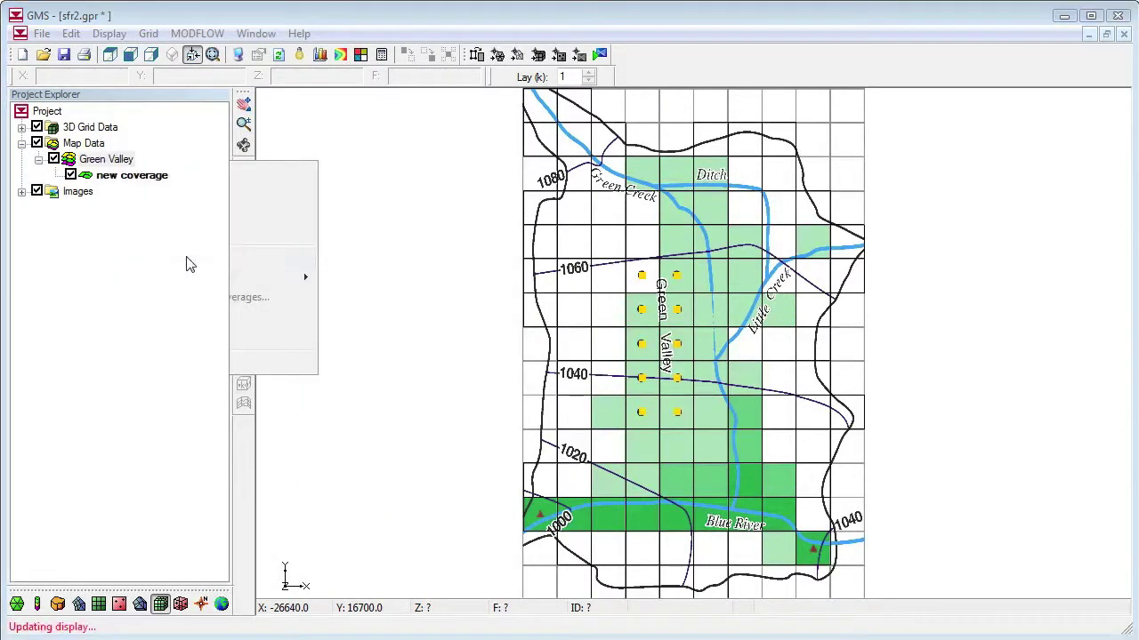
pyautogui.write('Streams')
pyautogui.click(527, 351)
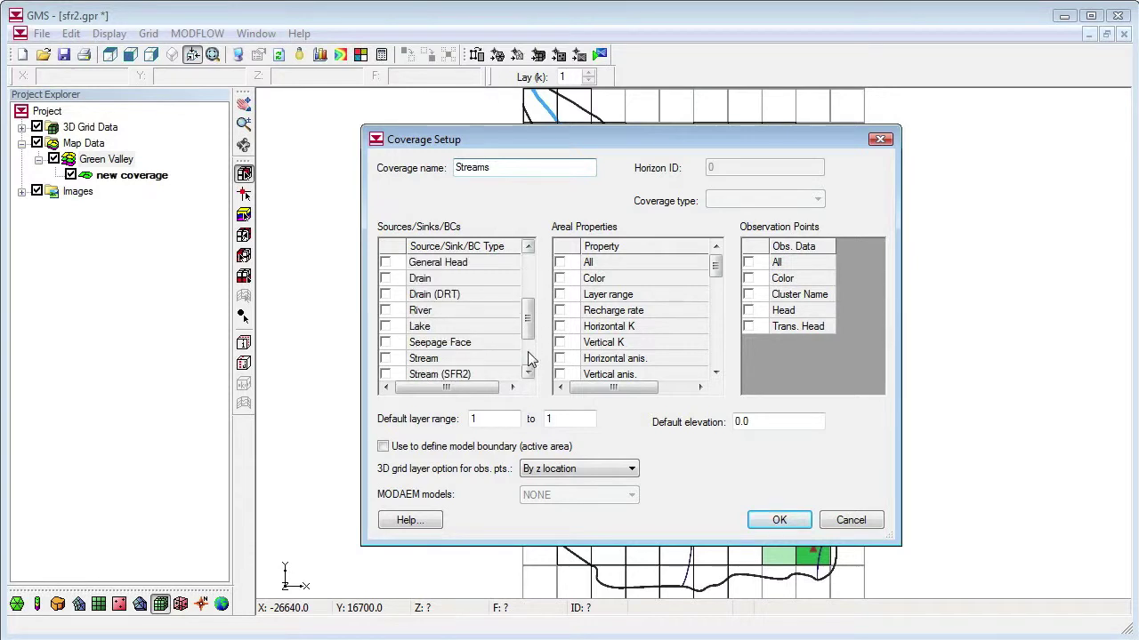
pyautogui.click(385, 374)
pyautogui.click(779, 521)
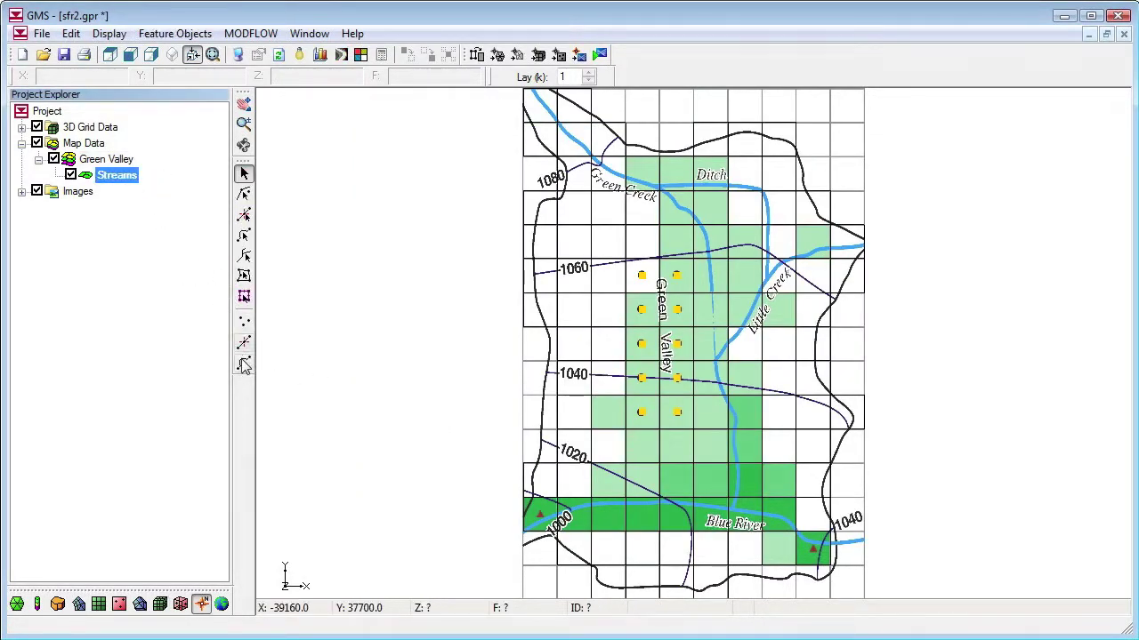
# Trace one arc from the top of Green Creek down to Blue River and west to its end.
pyautogui.click(243, 363)
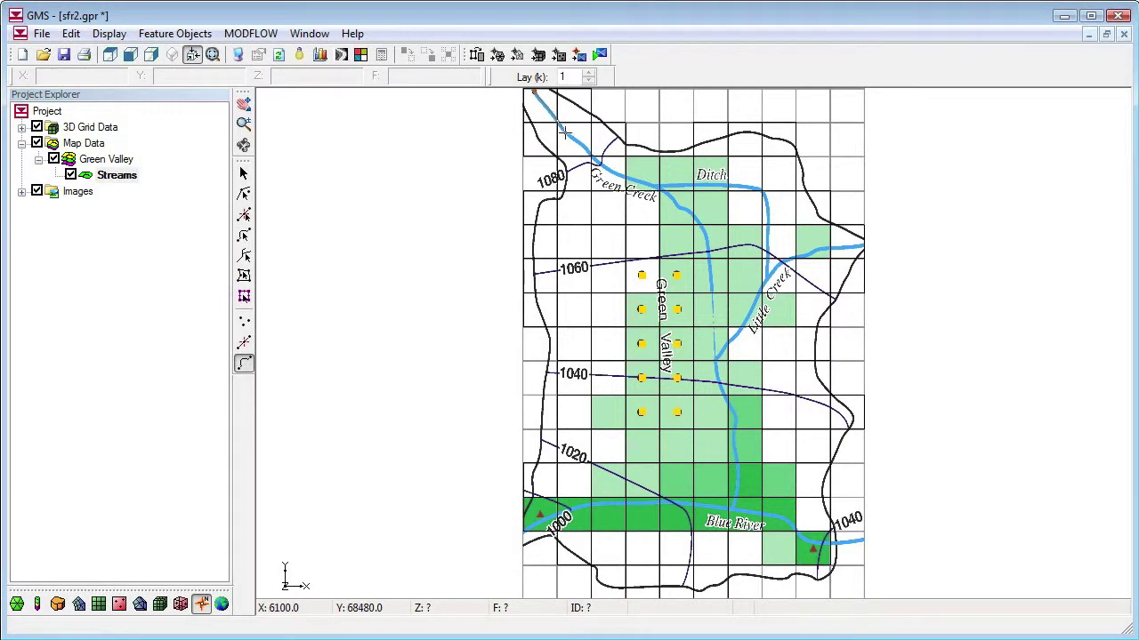
pyautogui.click(601, 164)
pyautogui.click(658, 192)
pyautogui.click(680, 210)
pyautogui.click(701, 230)
pyautogui.click(710, 262)
pyautogui.click(714, 355)
pyautogui.click(720, 384)
pyautogui.click(731, 411)
pyautogui.click(737, 463)
pyautogui.click(731, 507)
pyautogui.click(672, 500)
pyautogui.click(627, 502)
pyautogui.click(587, 504)
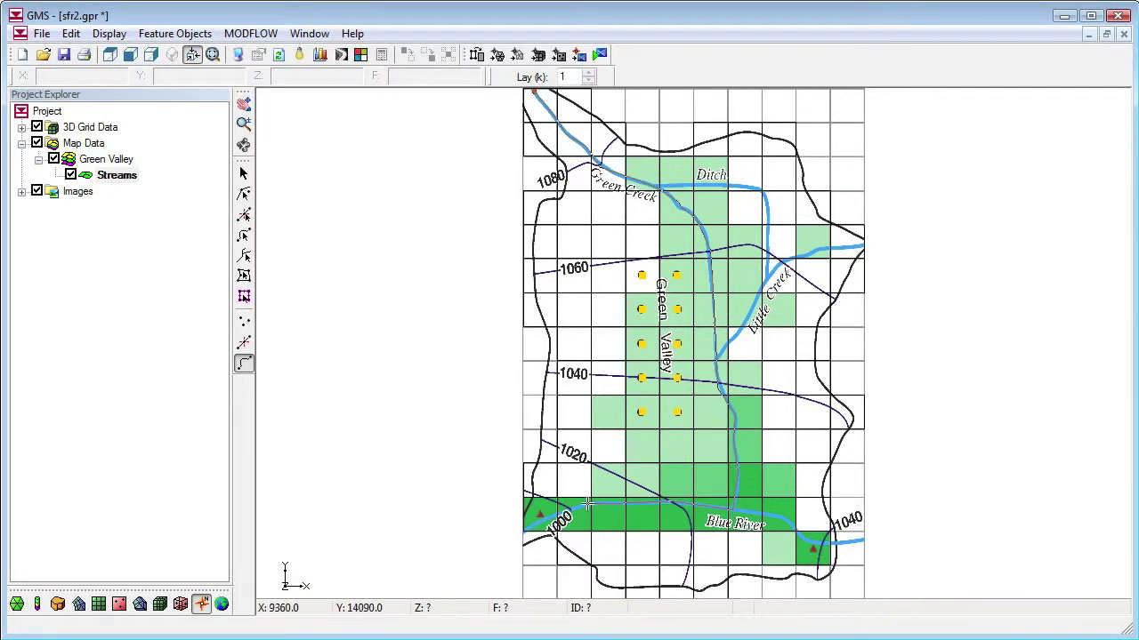
pyautogui.doubleClick(523, 530)
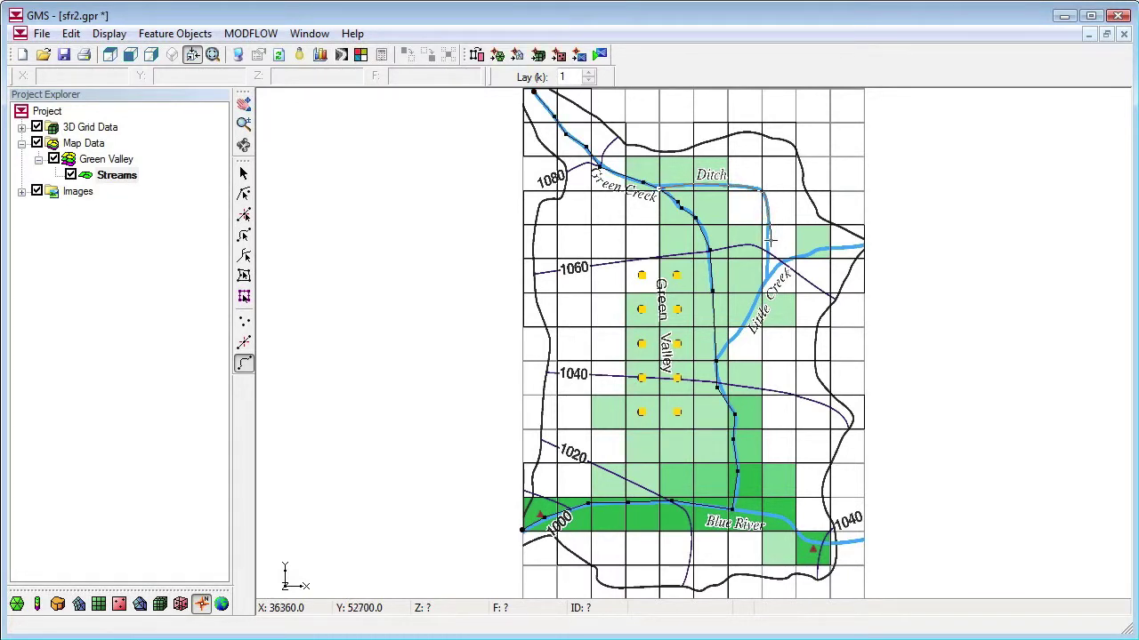
# Trace Little Creek, the Ditch from the east edge, and Blue River's east reach as arcs.
pyautogui.click(758, 296)
pyautogui.click(738, 331)
pyautogui.doubleClick(717, 359)
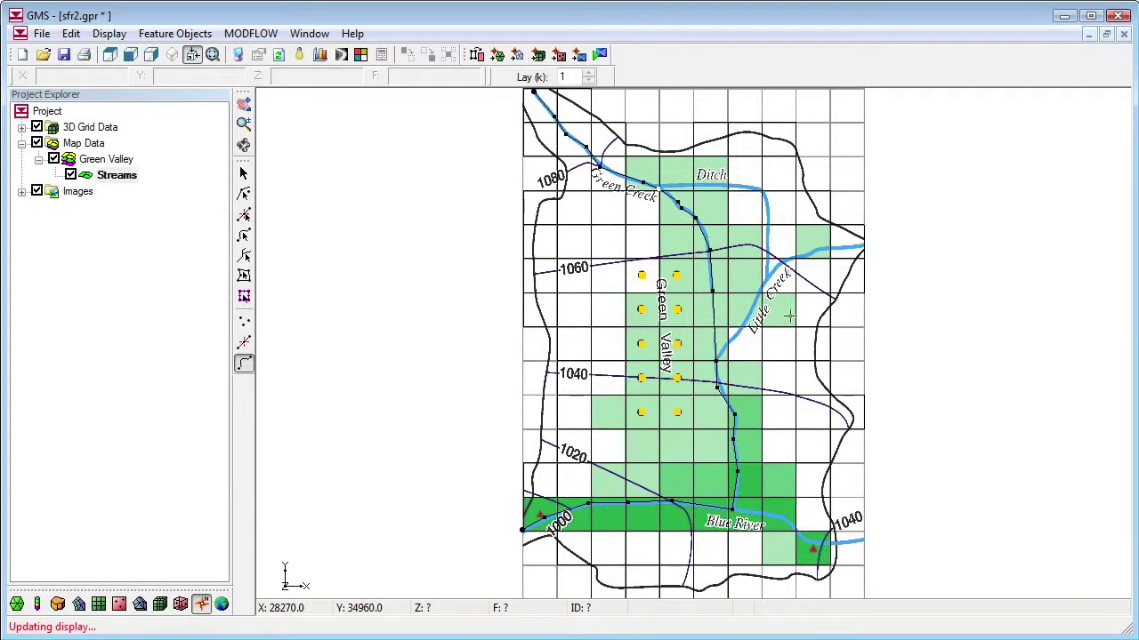
pyautogui.click(865, 244)
pyautogui.click(803, 255)
pyautogui.click(785, 261)
pyautogui.doubleClick(765, 277)
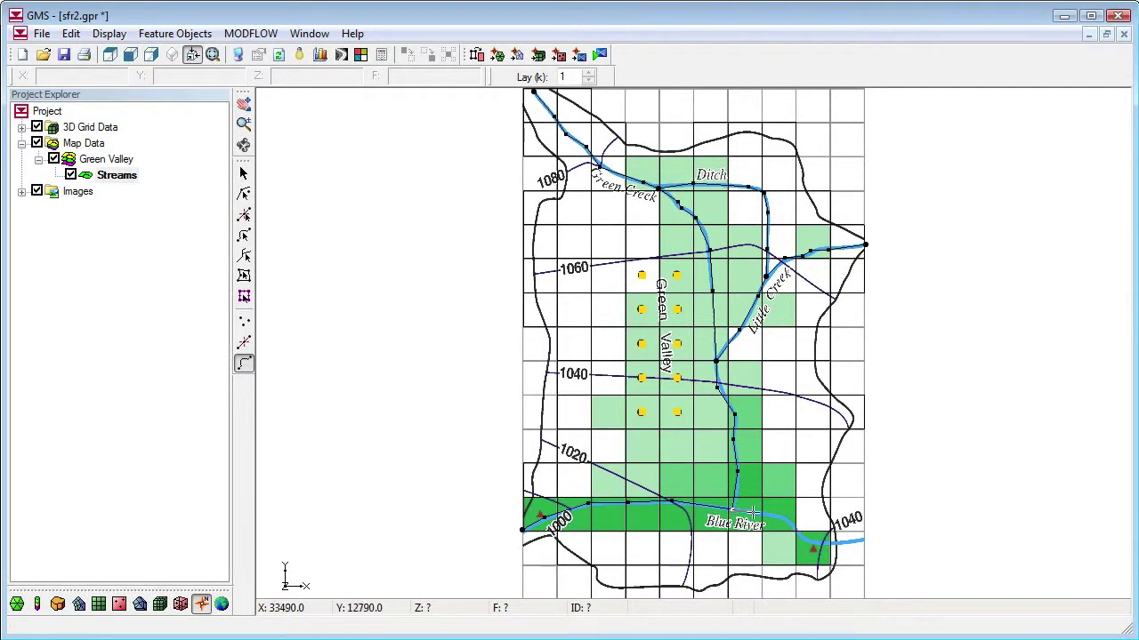
pyautogui.click(799, 535)
pyautogui.click(819, 542)
pyautogui.click(845, 541)
pyautogui.doubleClick(865, 539)
# Hide the background map image and turn on arc direction arrows.
pyautogui.click(38, 192)
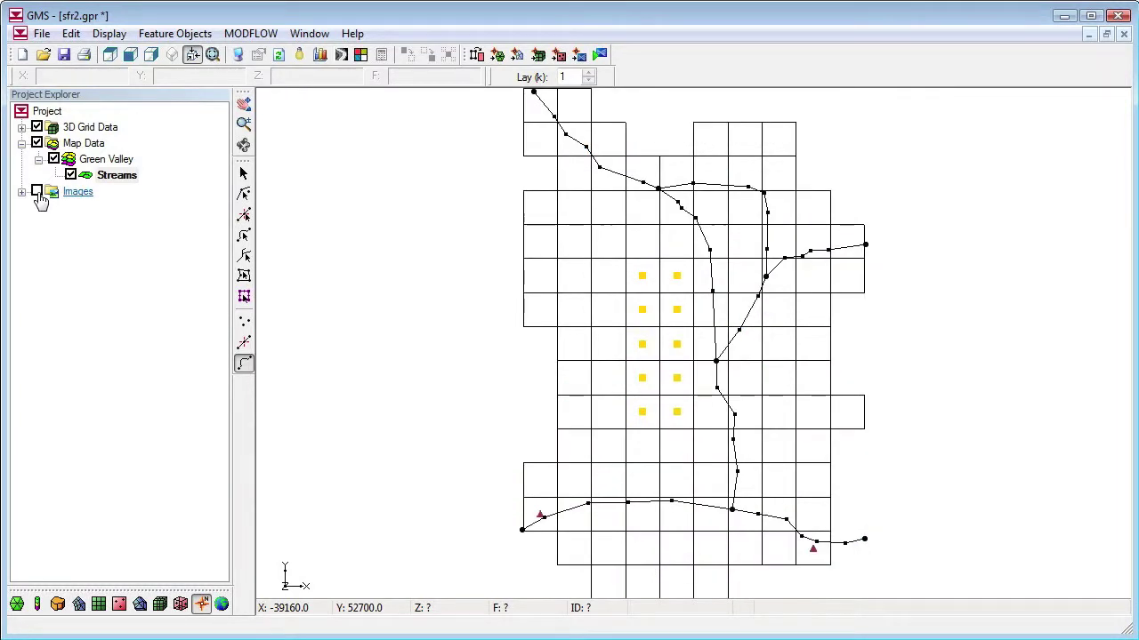
pyautogui.click(238, 54)
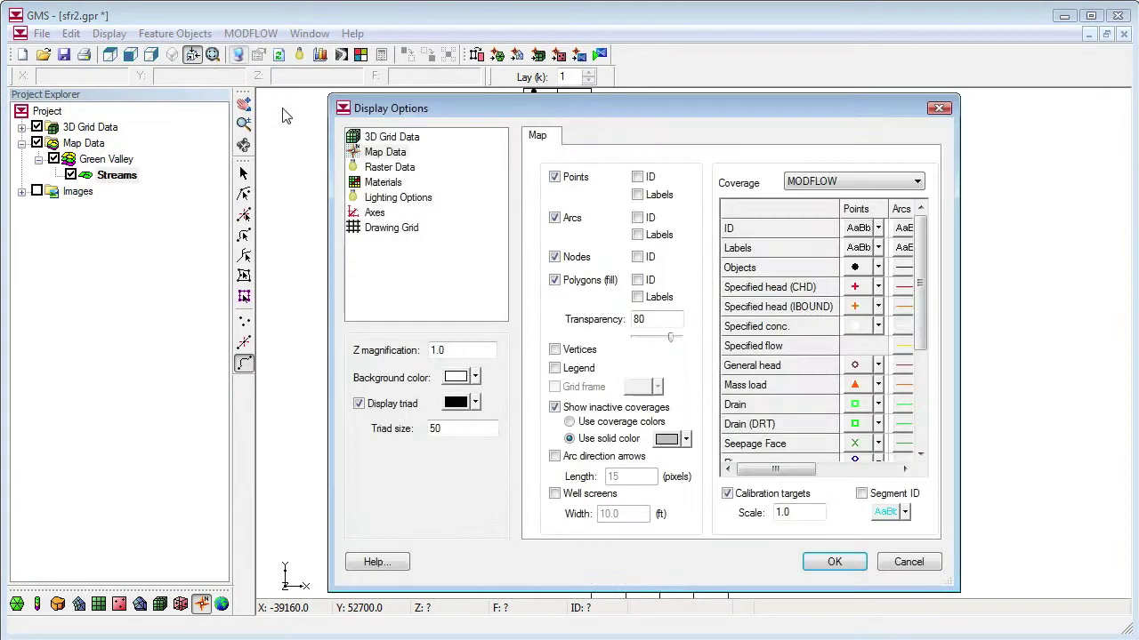
pyautogui.click(555, 457)
pyautogui.click(835, 561)
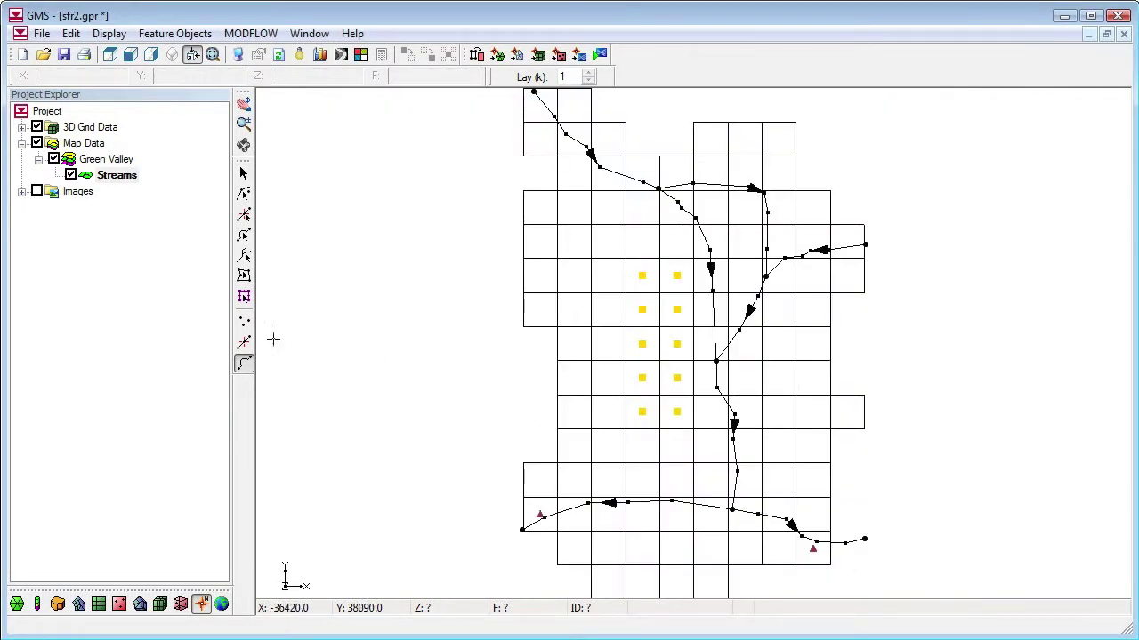
# Reverse the flow direction of the eastern Blue River arc.
pyautogui.click(244, 235)
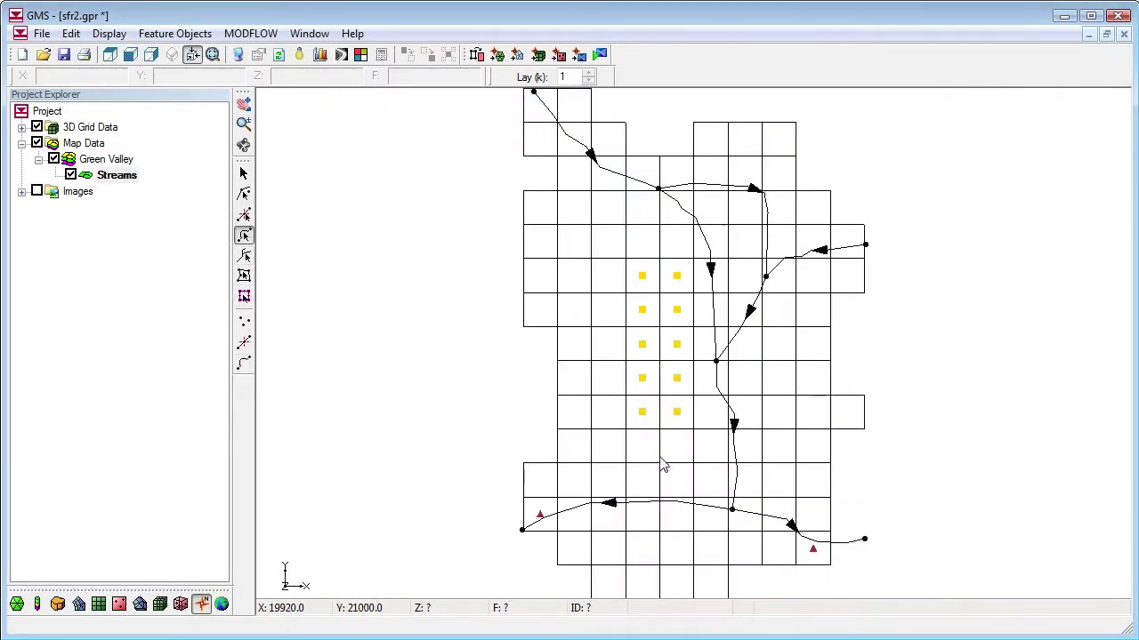
pyautogui.rightClick(770, 517)
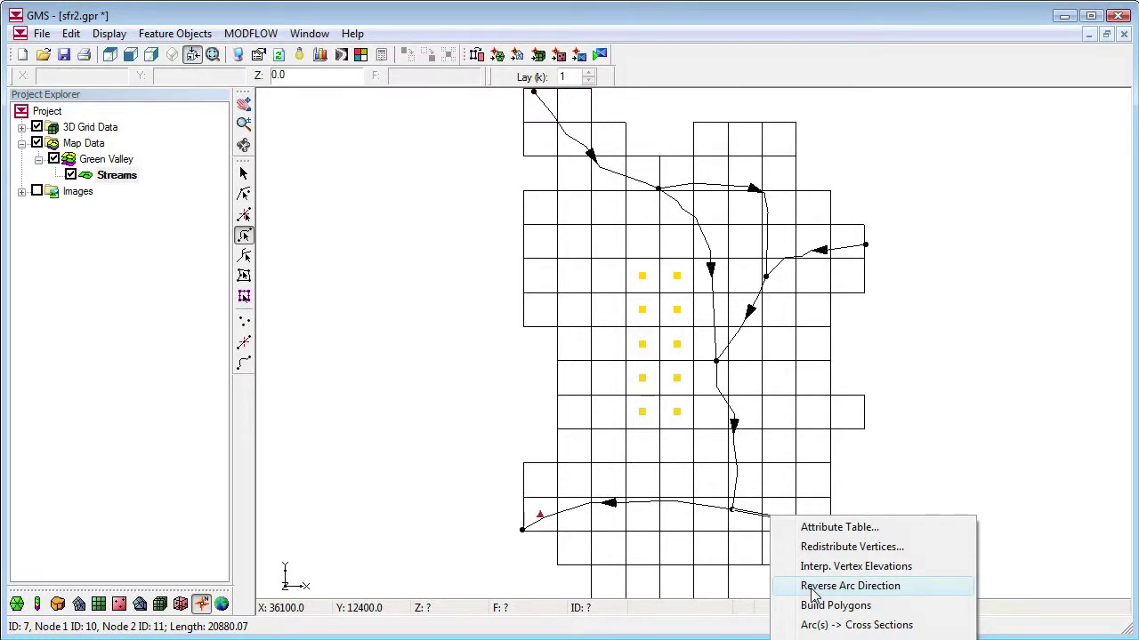
pyautogui.click(812, 586)
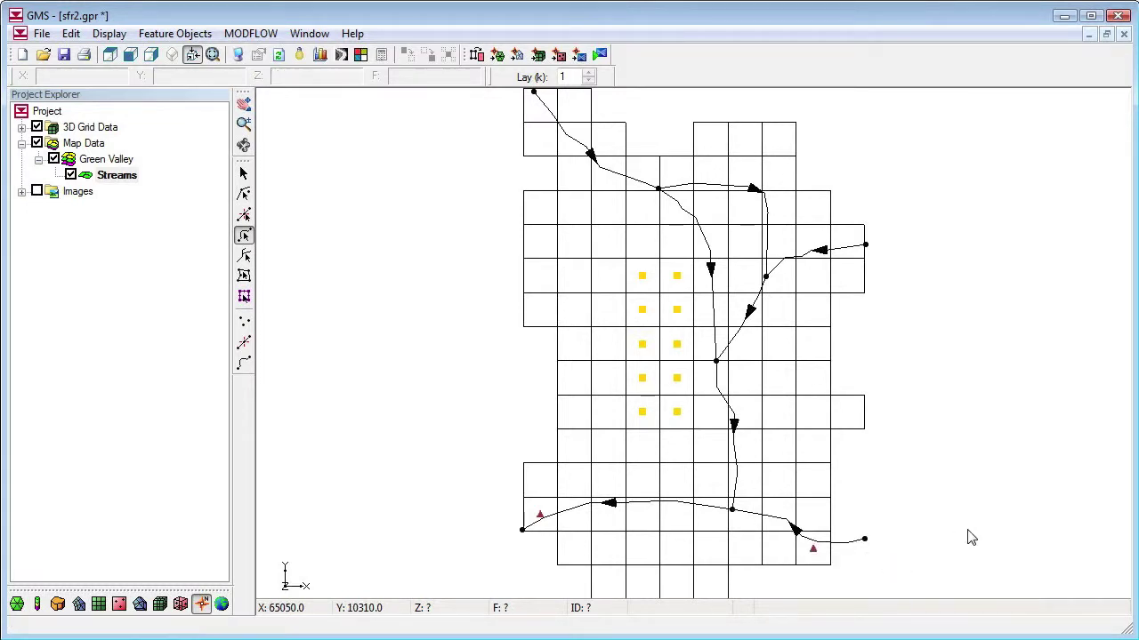
# Make the top-left arc an SFR2 stream using table (4) depth calculation.
pyautogui.doubleClick(612, 178)
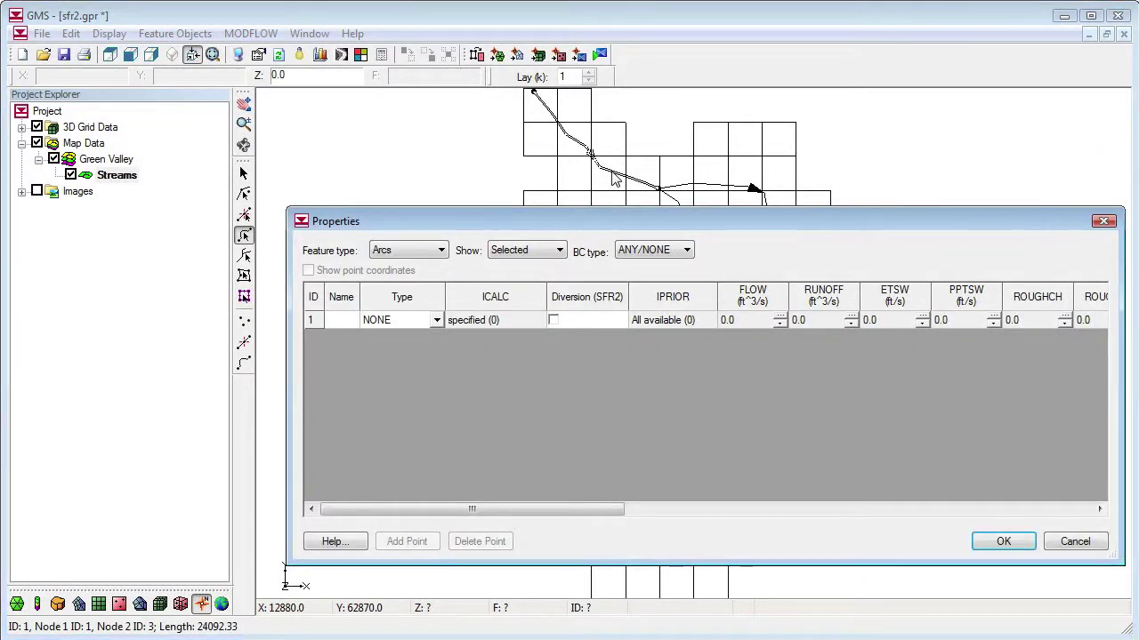
pyautogui.click(437, 320)
pyautogui.click(425, 349)
pyautogui.click(539, 321)
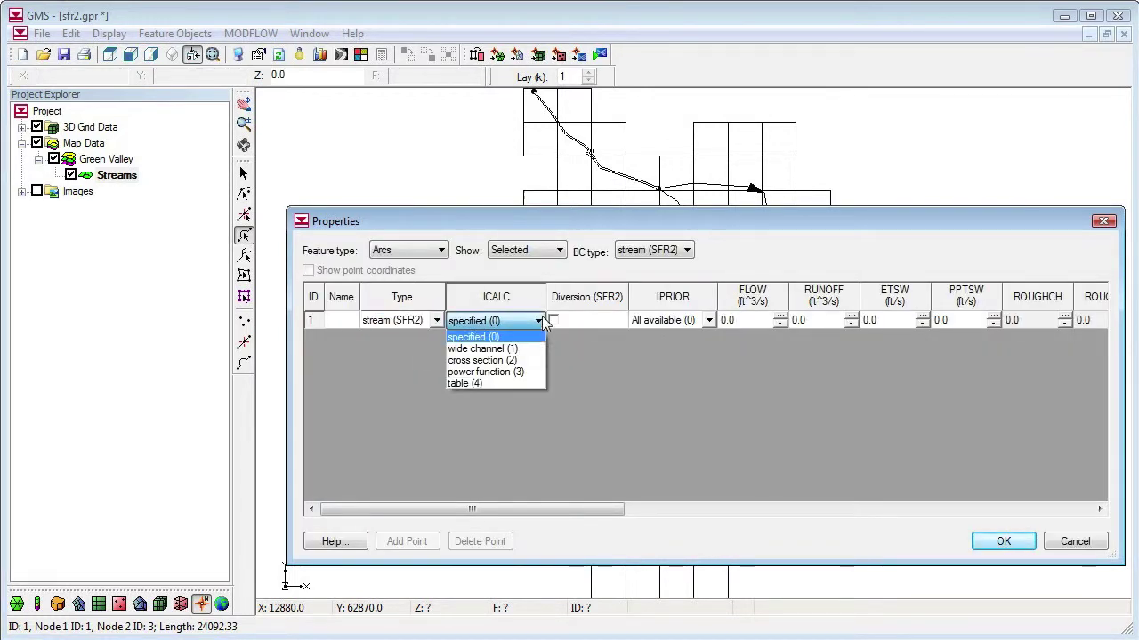
pyautogui.click(521, 384)
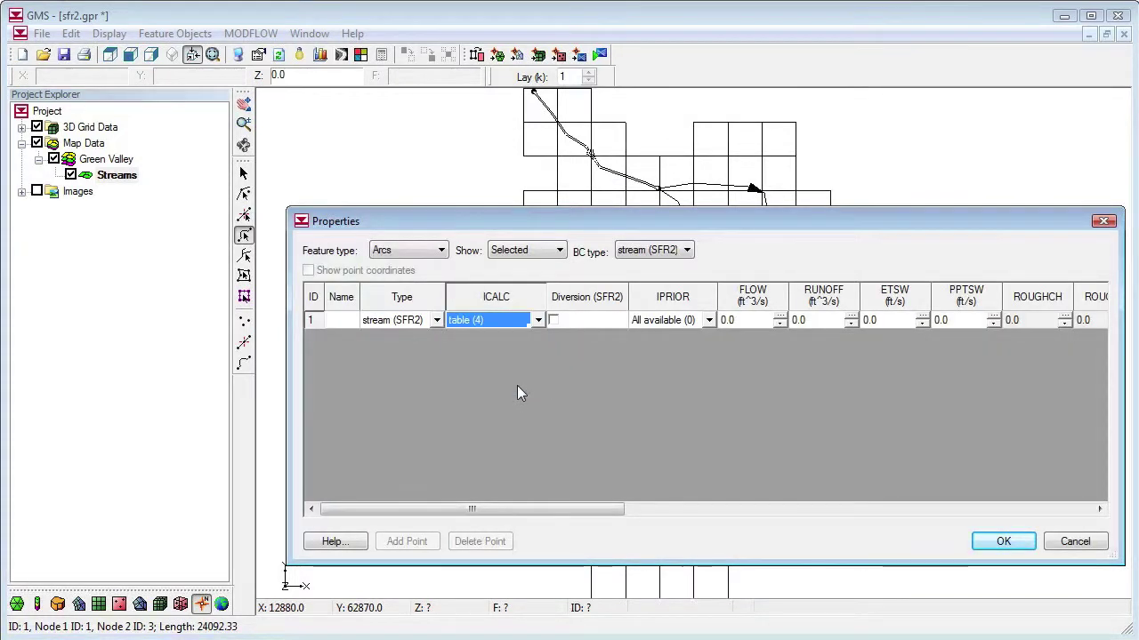
pyautogui.click(737, 322)
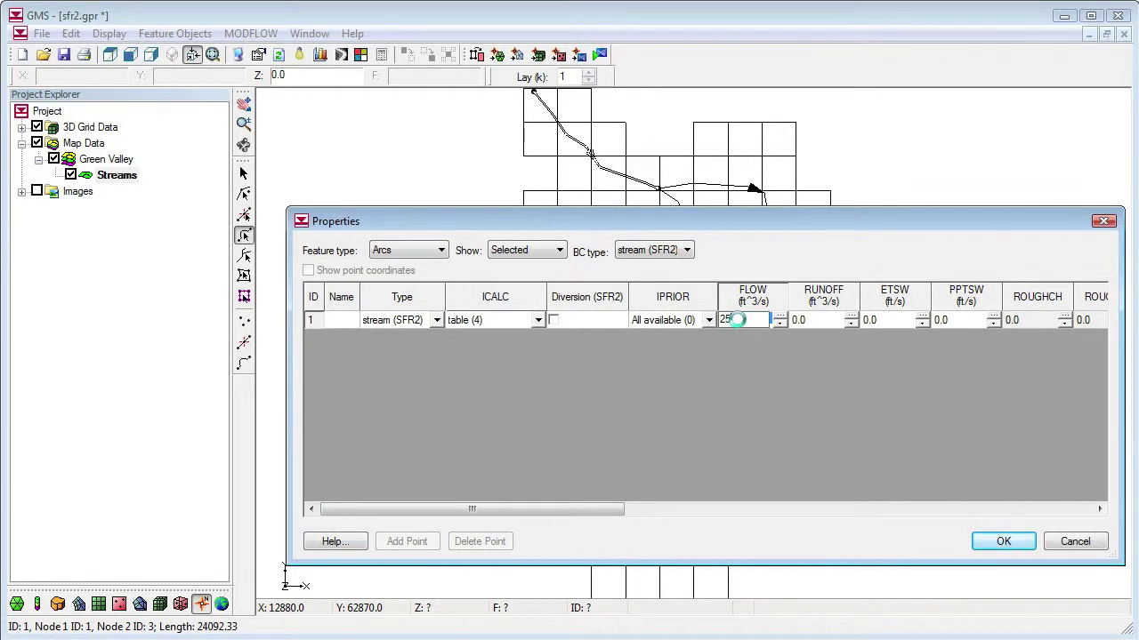
pyautogui.click(1067, 508)
pyautogui.click(1077, 510)
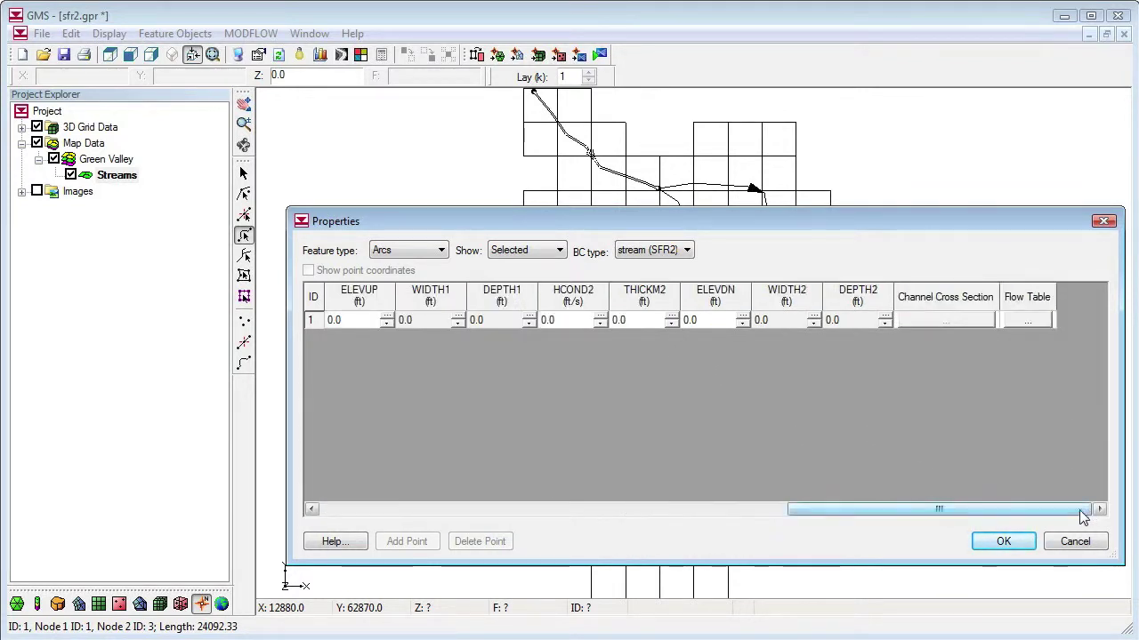
# Enter streambed HCOND 0.00003, thickness 3, ELEVUP 1095 and ELEVDN 1075 for both ends.
pyautogui.click(354, 322)
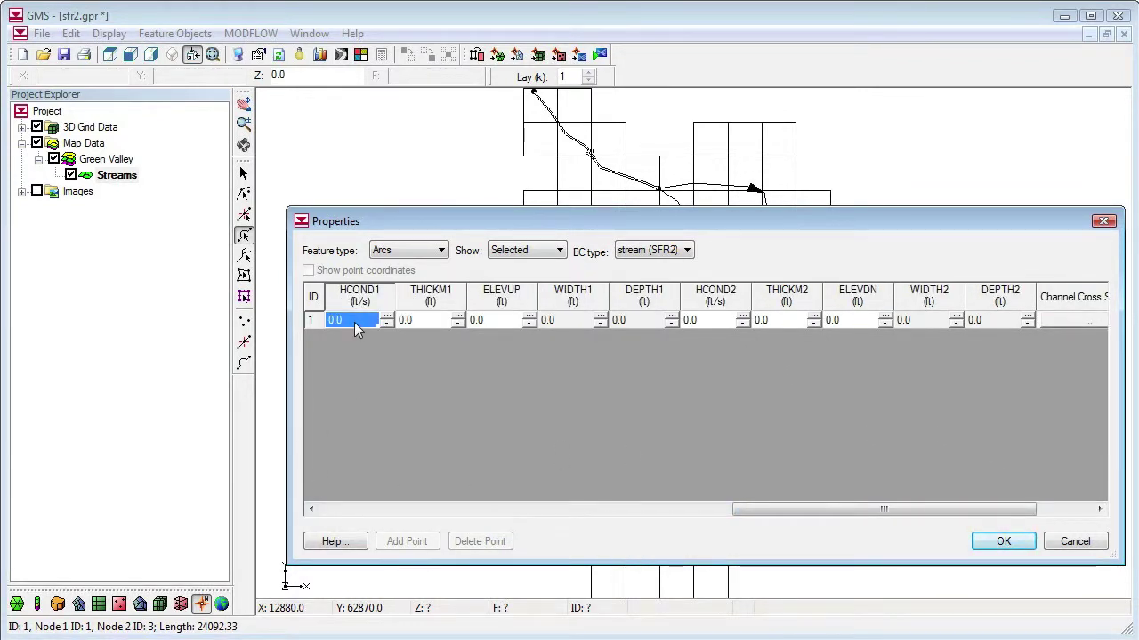
pyautogui.write('0.00003')
pyautogui.press('Tab')
pyautogui.write('3')
pyautogui.press('Tab')
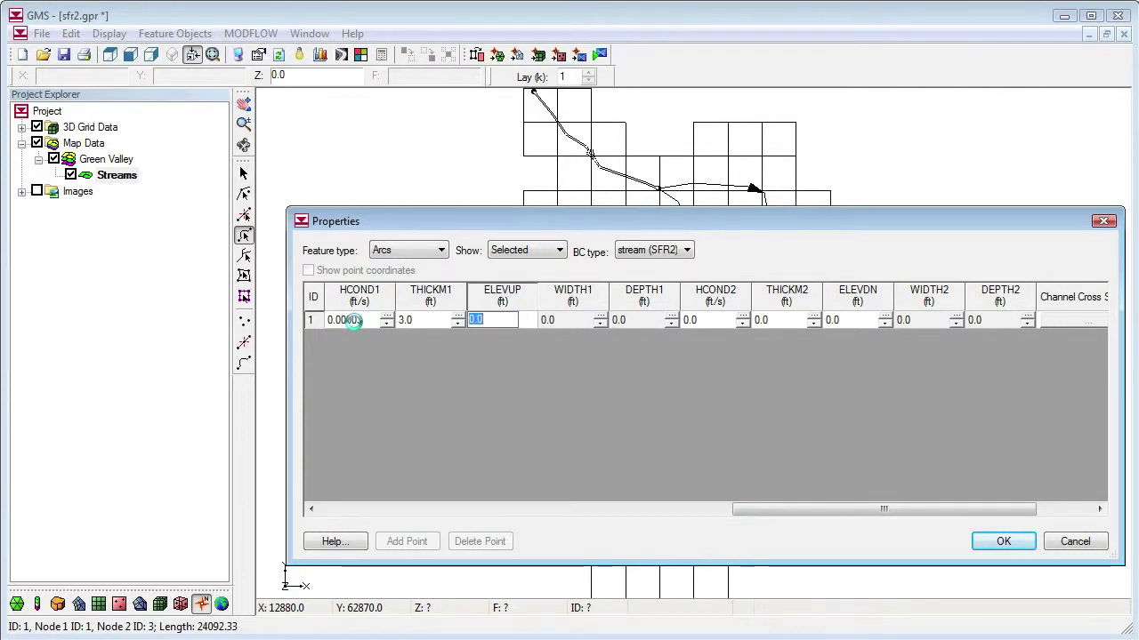
pyautogui.write('1095')
pyautogui.press('Tab')
pyautogui.press('Tab')
pyautogui.press('Tab')
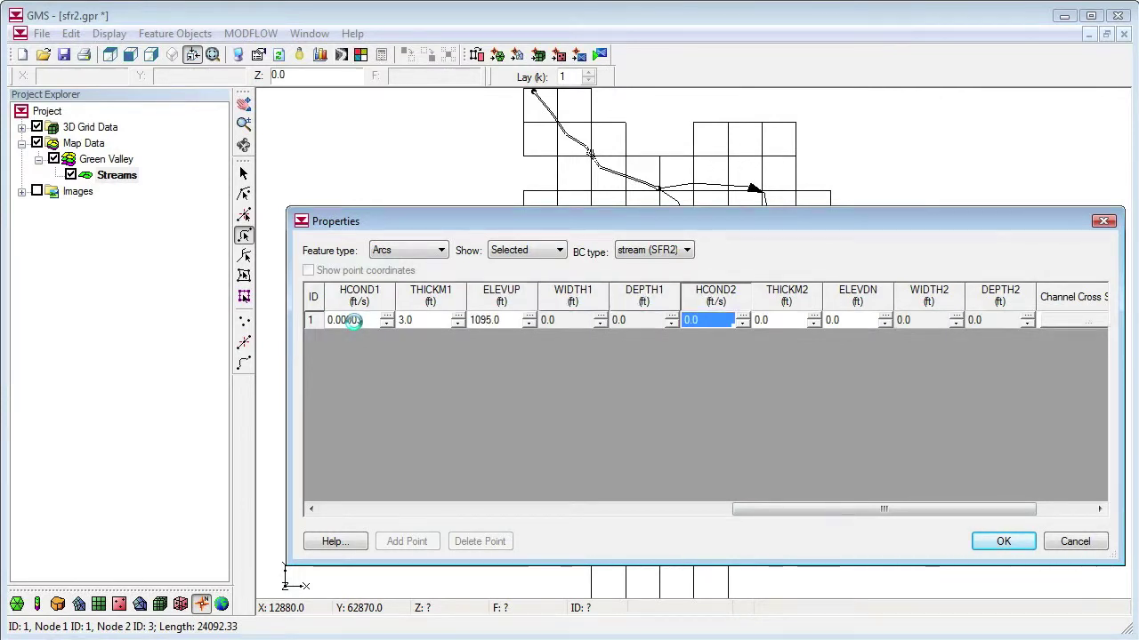
pyautogui.write('0.00003')
pyautogui.press('Tab')
pyautogui.write('3')
pyautogui.press('Tab')
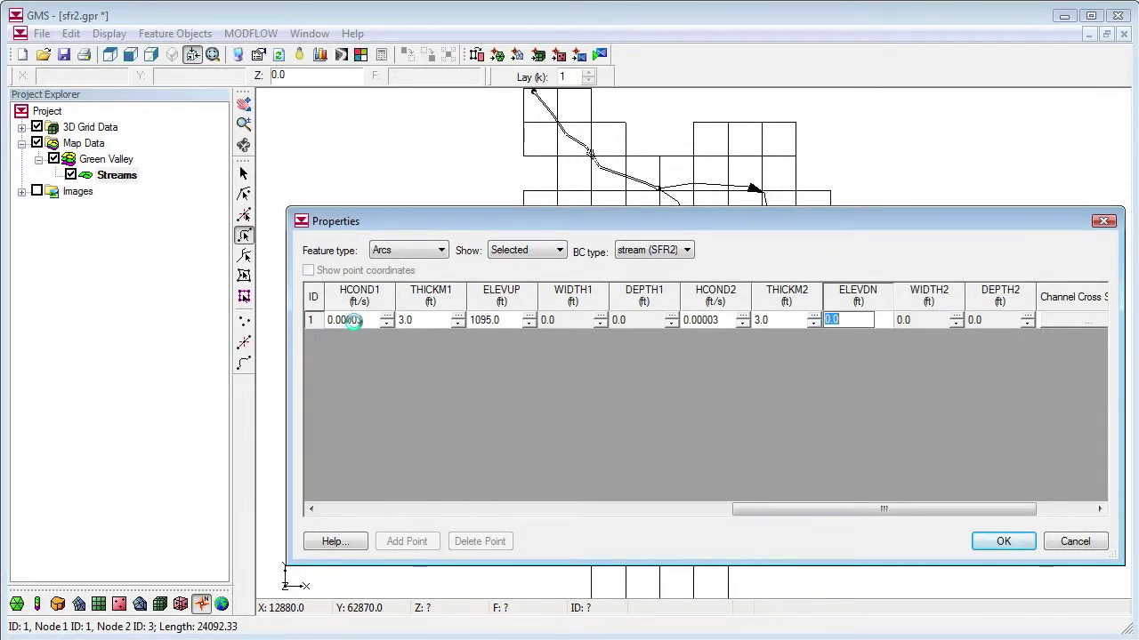
pyautogui.write('107')
pyautogui.press('Tab')
pyautogui.click(1099, 509)
pyautogui.click(1099, 509)
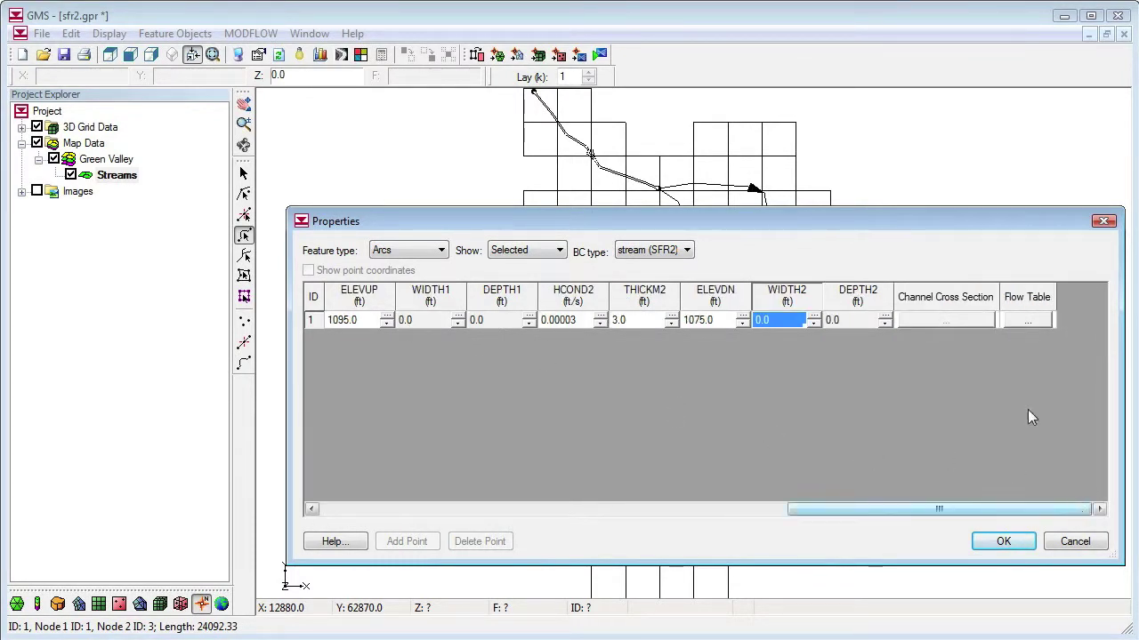
# Open the arc's flow table and copy the Flow, Depth, Width values A2:C12 from Excel.
pyautogui.click(1023, 319)
pyautogui.hotkey('alt', 'Tab')
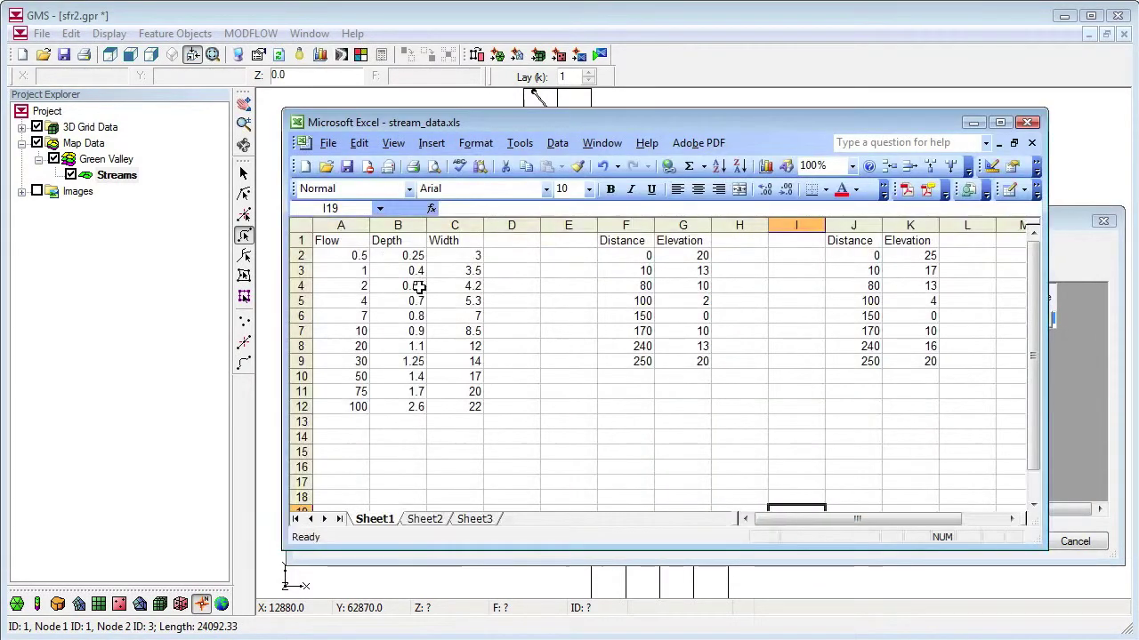
pyautogui.moveTo(347, 256); pyautogui.dragTo(462, 404)
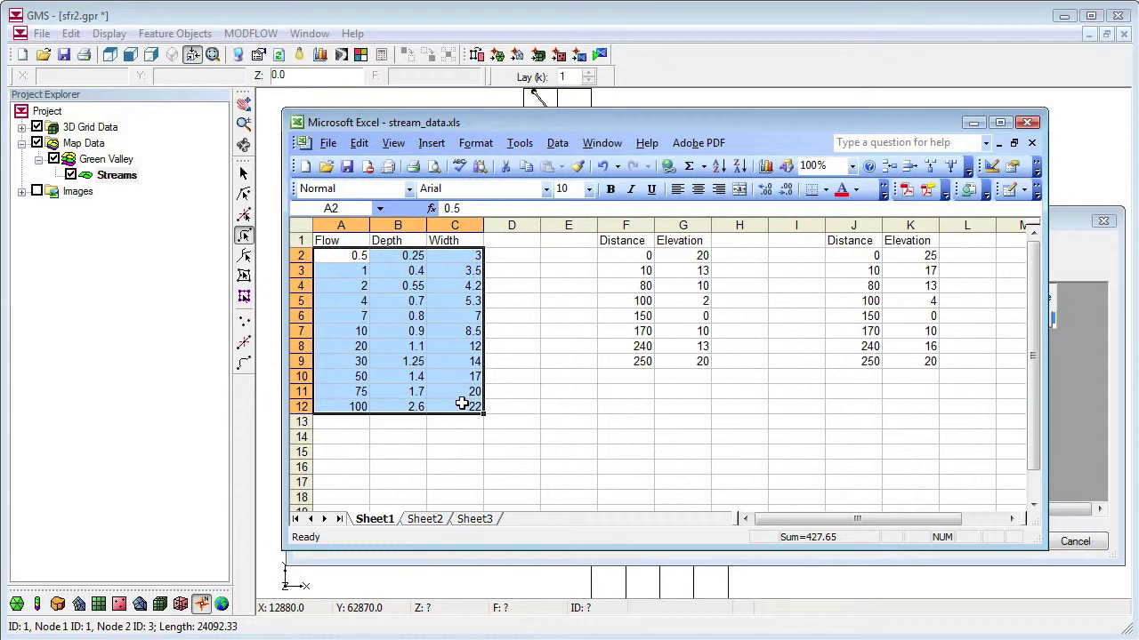
pyautogui.hotkey('ctrl', 'c')
pyautogui.hotkey('alt', 'Tab')
# Paste the copied Flow, Depth and Width values into arc 1's flow table and apply its properties.
pyautogui.click(529, 268)
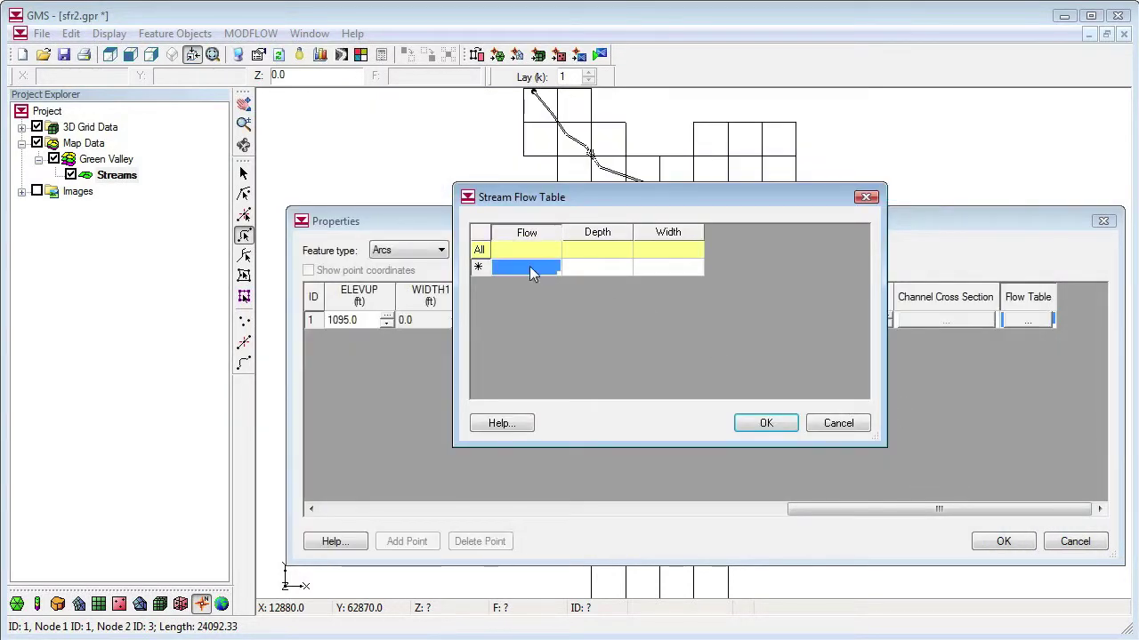
pyautogui.hotkey('ctrl', 'v')
pyautogui.click(766, 423)
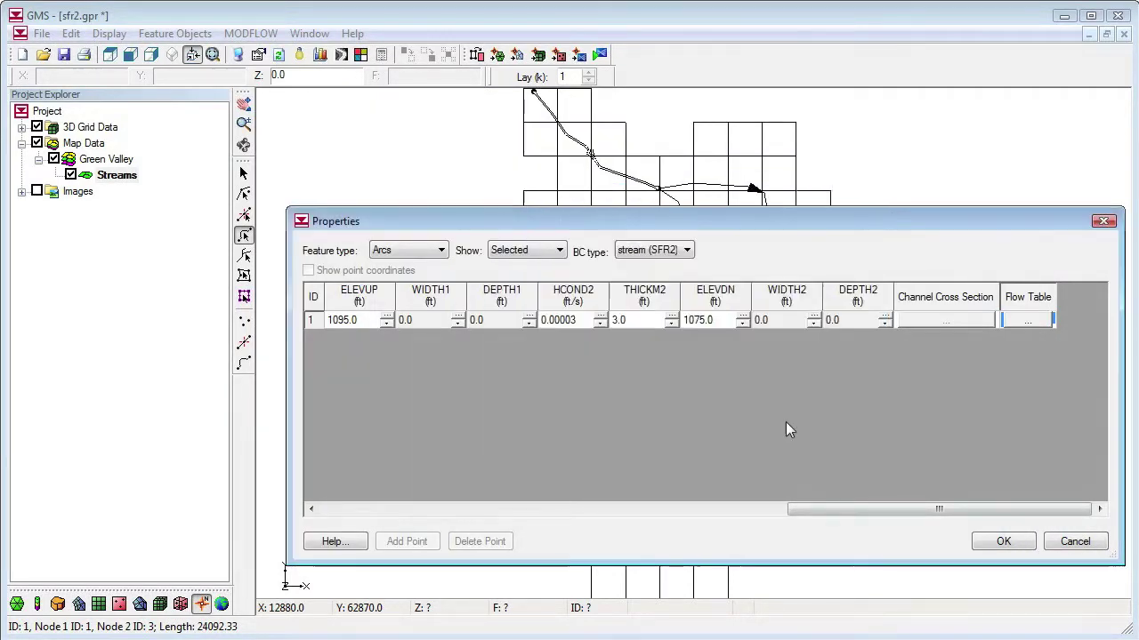
pyautogui.click(1002, 542)
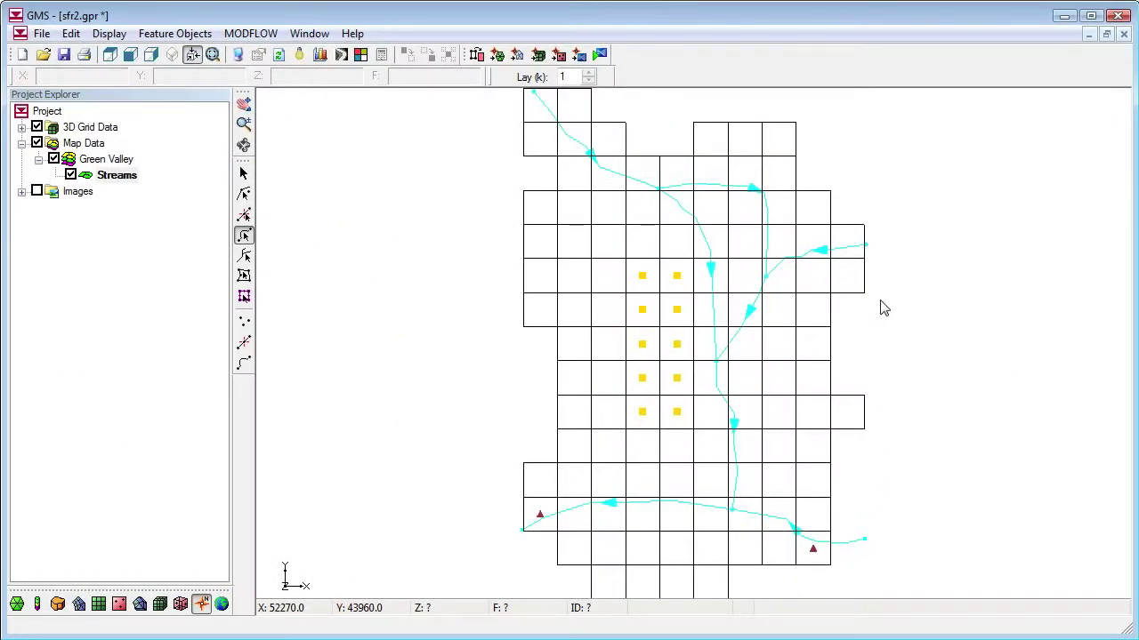
# Turn on Segment ID labels for the stream arcs and give them a dark colour.
pyautogui.click(237, 54)
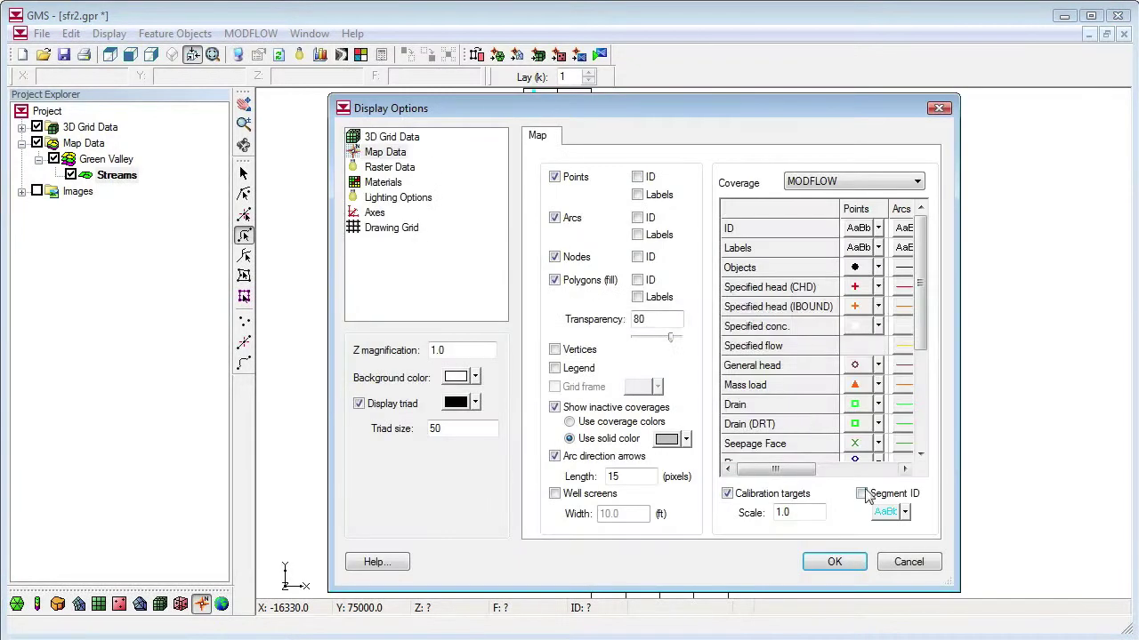
pyautogui.click(861, 493)
pyautogui.click(904, 512)
pyautogui.click(882, 534)
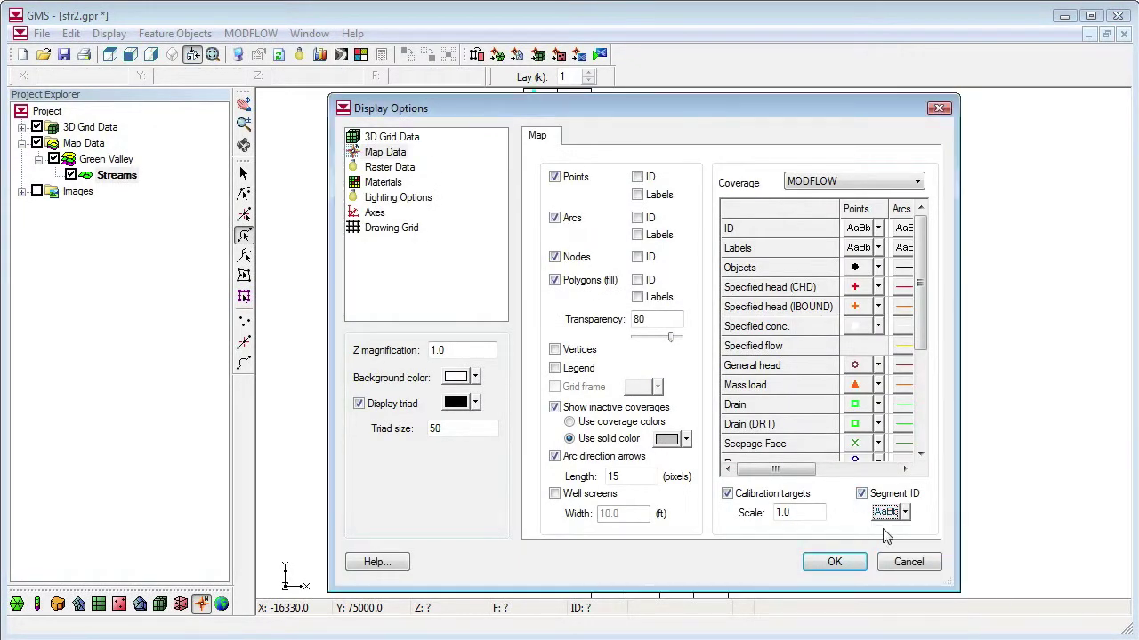
pyautogui.click(836, 561)
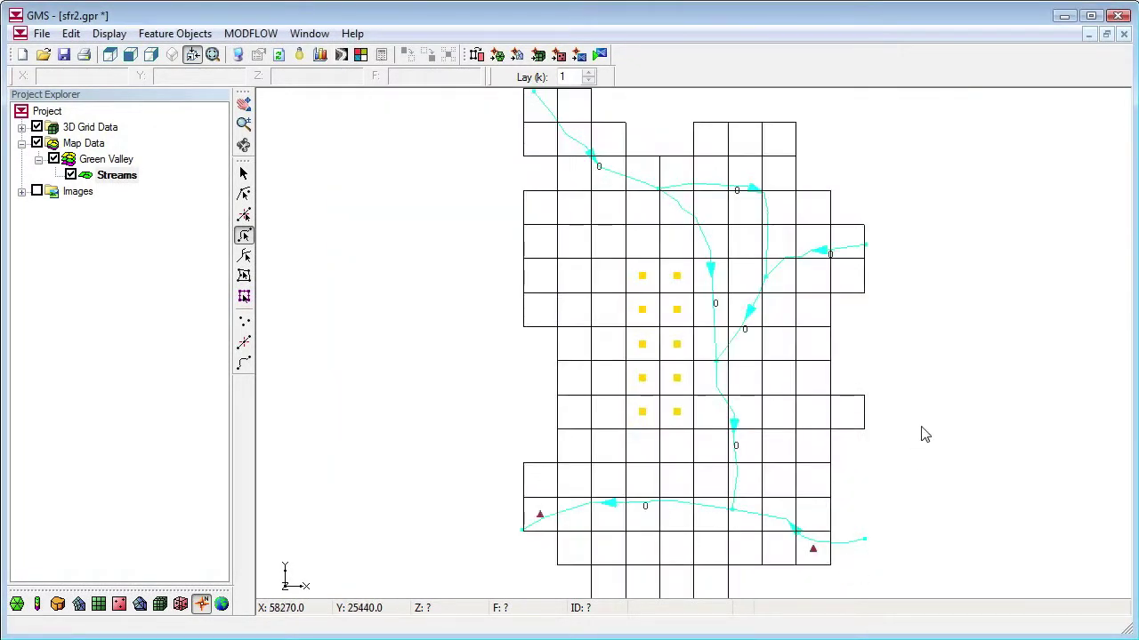
# Convert the Streams coverage to MODFLOW, numbering the SFR2 segments 1–8, then open Source/Sink Packages.
pyautogui.click(580, 57)
pyautogui.click(670, 392)
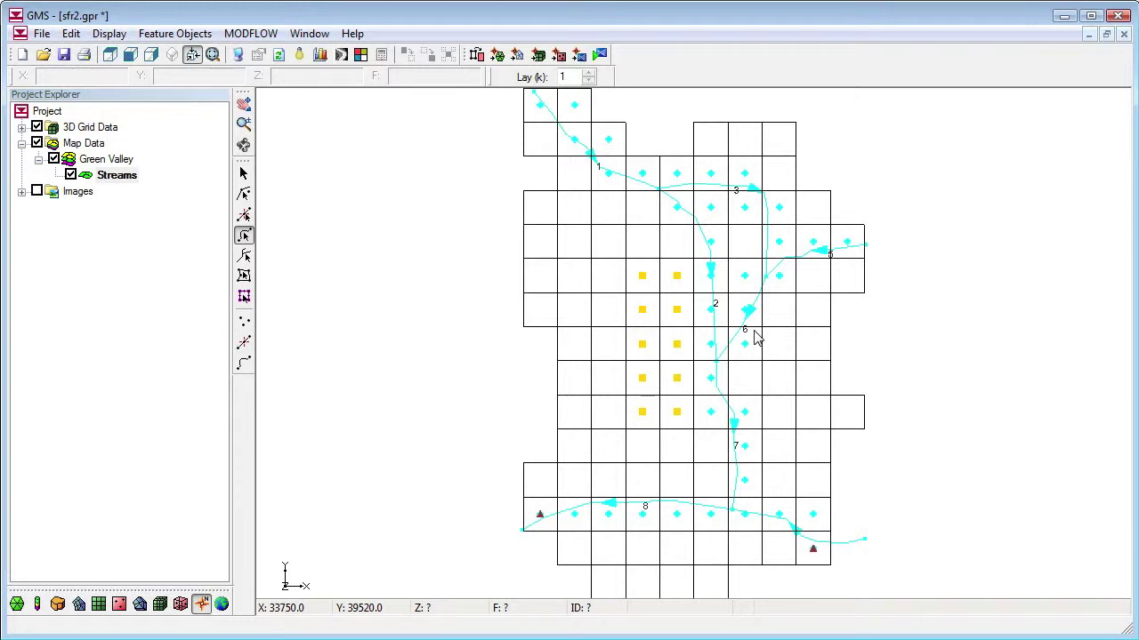
pyautogui.click(251, 33)
pyautogui.moveTo(335, 389)
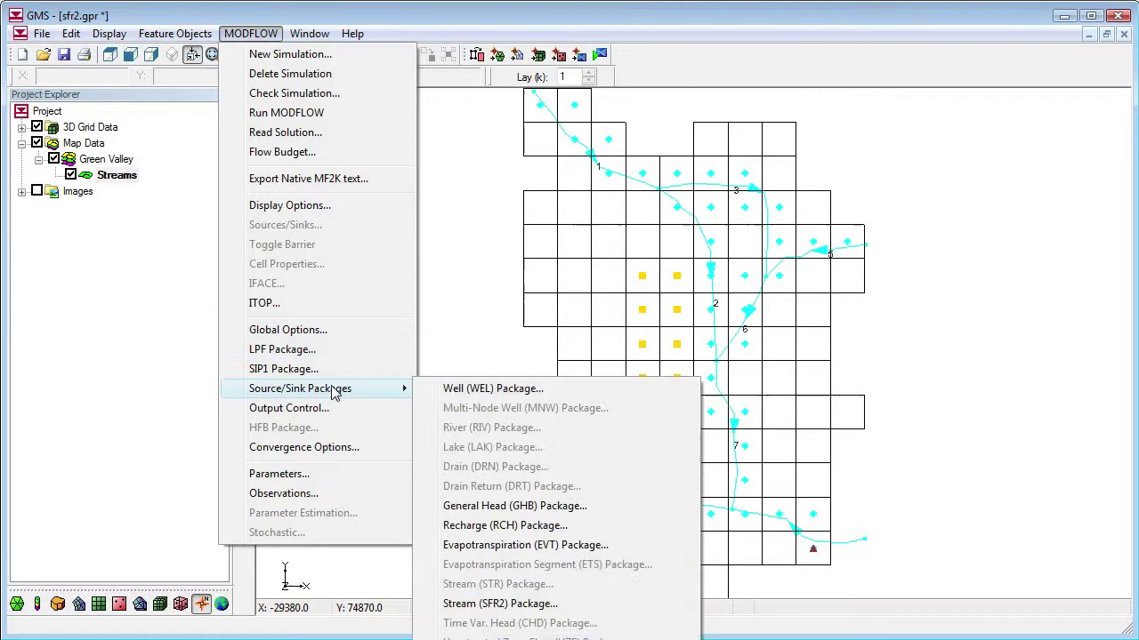
pyautogui.click(530, 604)
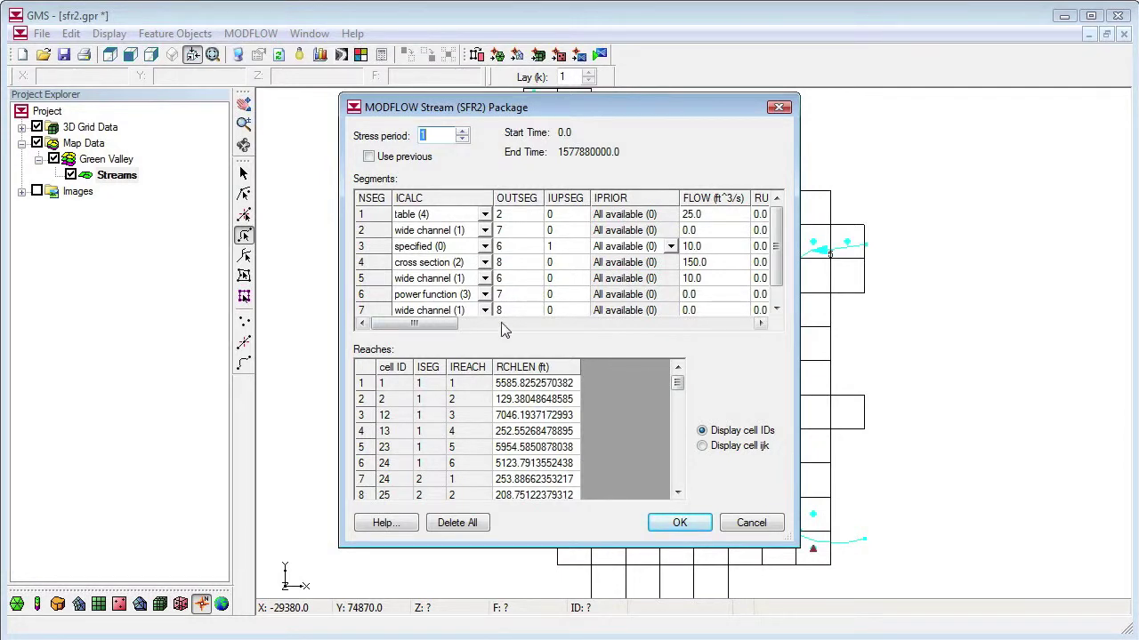
pyautogui.click(575, 324)
pyautogui.click(695, 324)
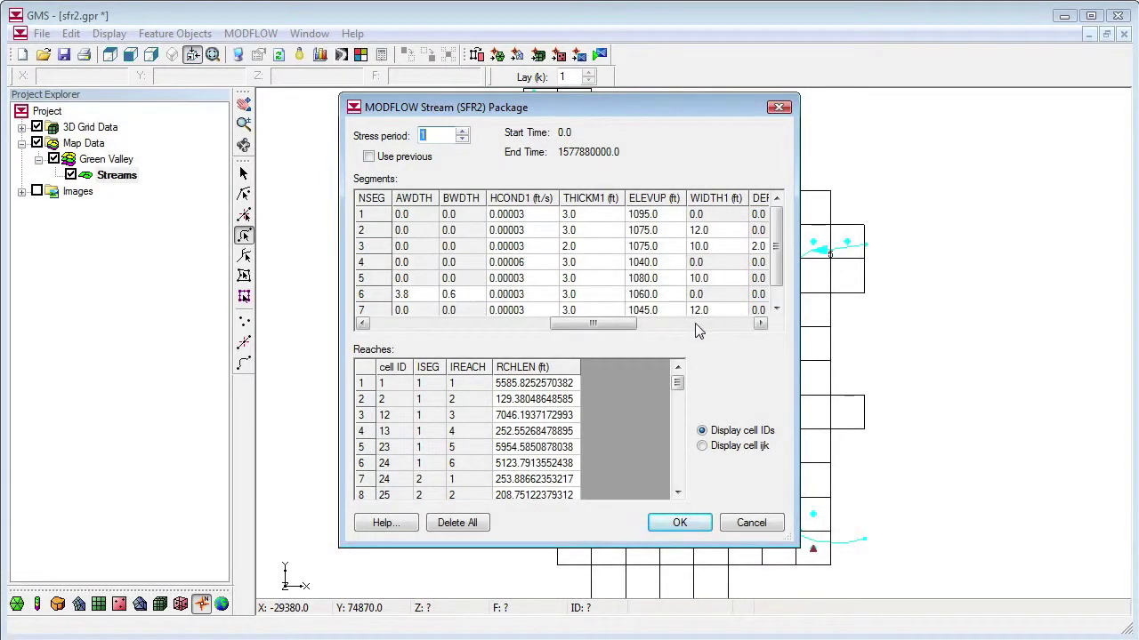
pyautogui.click(734, 325)
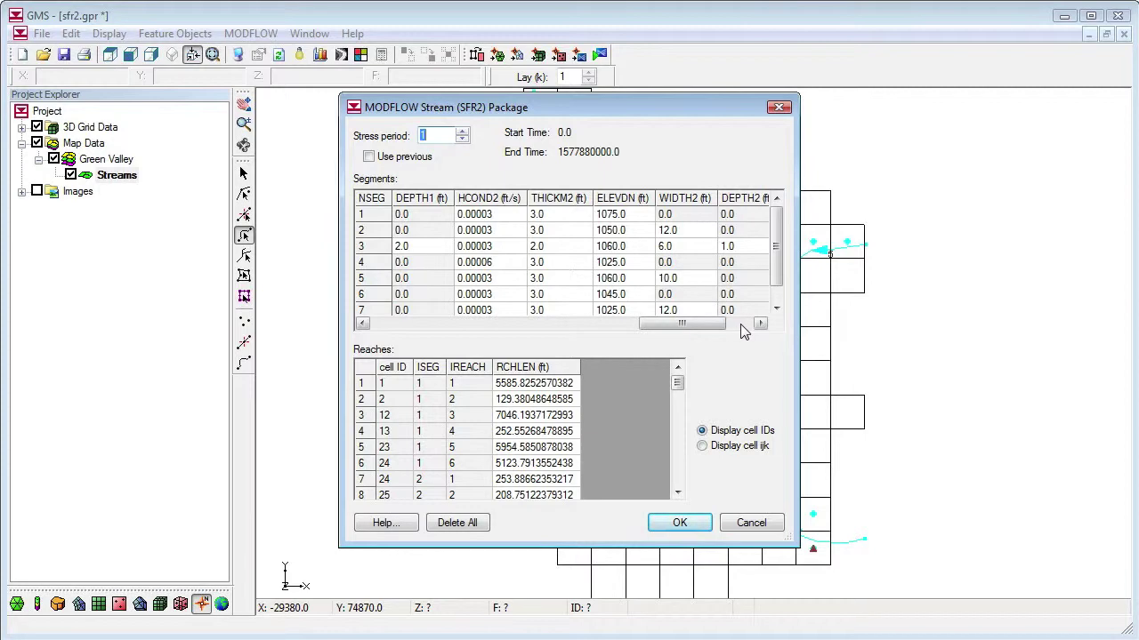
pyautogui.click(734, 325)
pyautogui.click(714, 215)
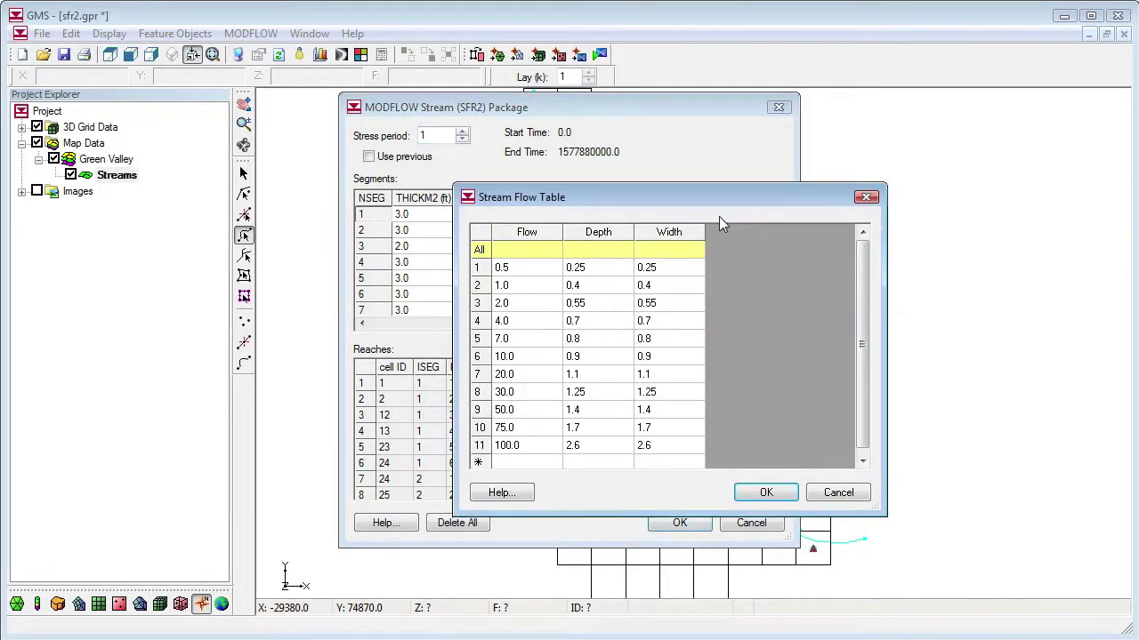
pyautogui.click(827, 498)
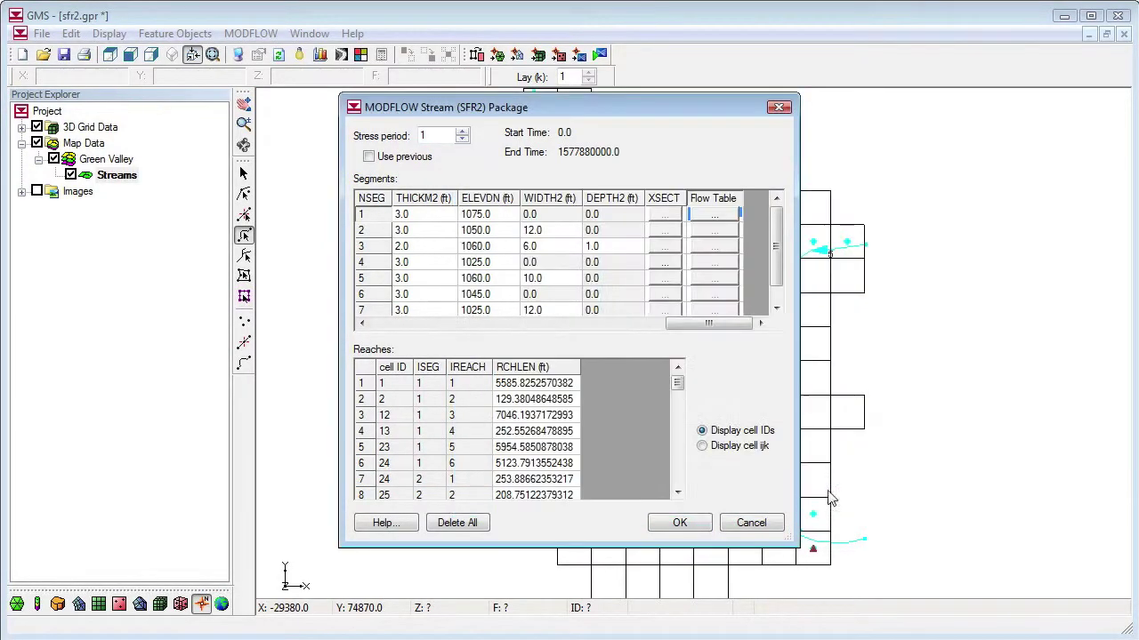
pyautogui.click(775, 307)
pyautogui.click(662, 295)
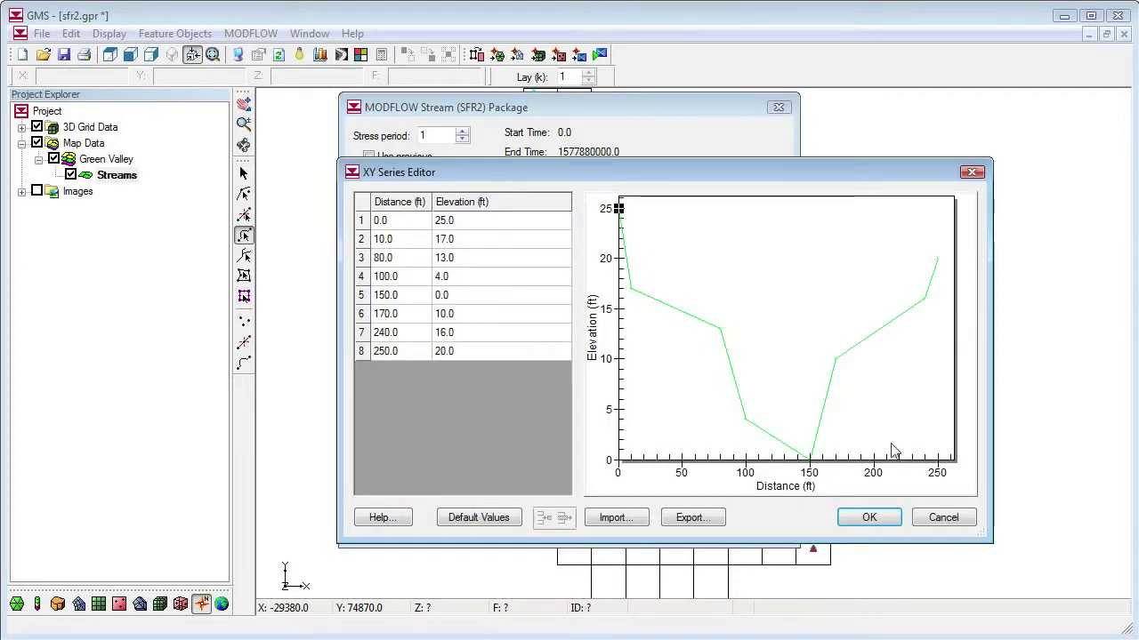
pyautogui.click(934, 519)
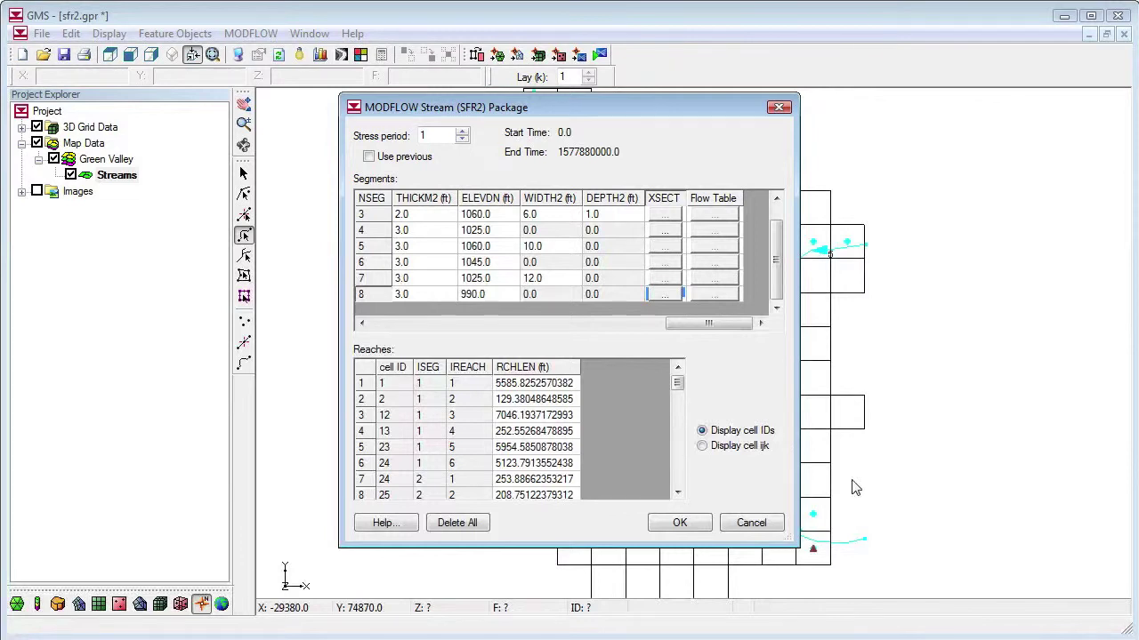
pyautogui.click(696, 525)
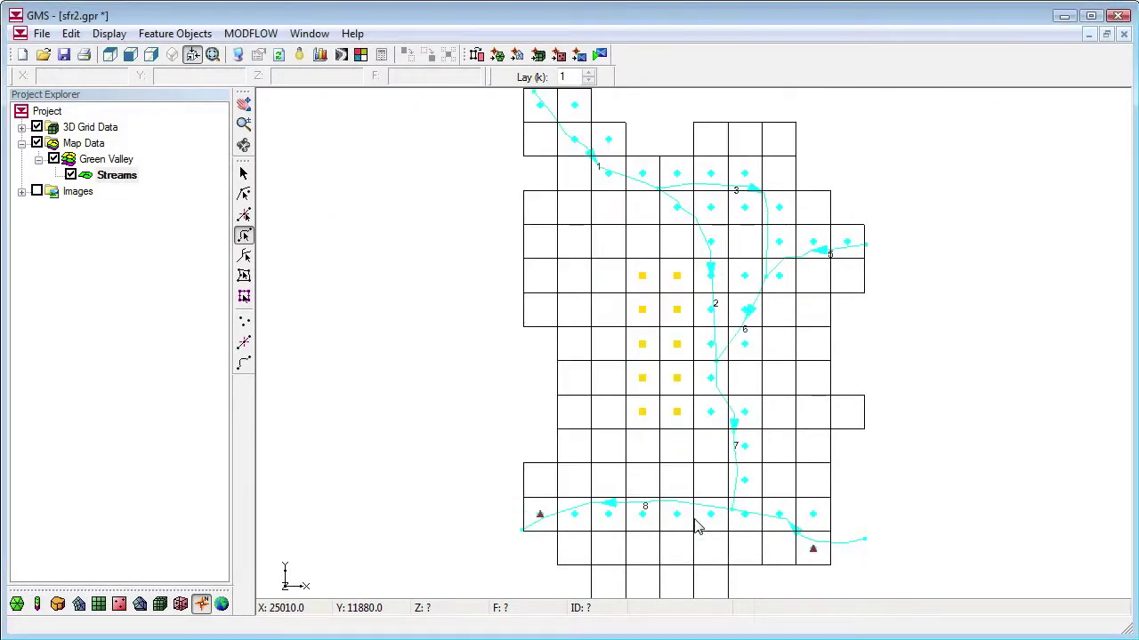
# Save the project as sfr2.gpr and run MODFLOW 2000 to completion, loading the solution.
pyautogui.click(42, 33)
pyautogui.click(89, 142)
pyautogui.click(600, 56)
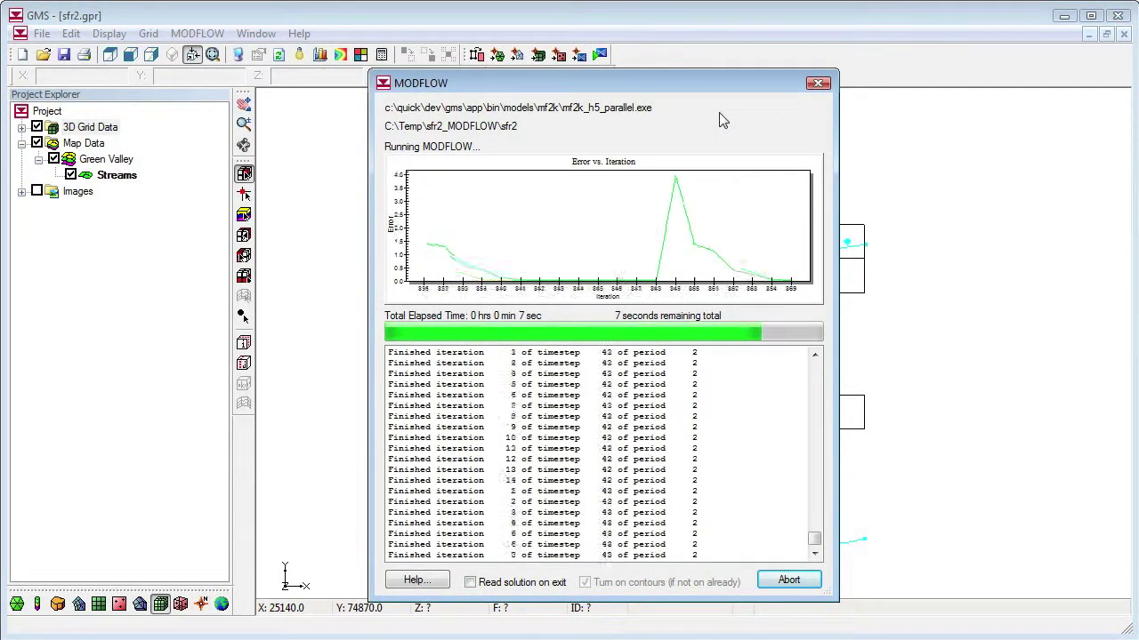
pyautogui.click(788, 580)
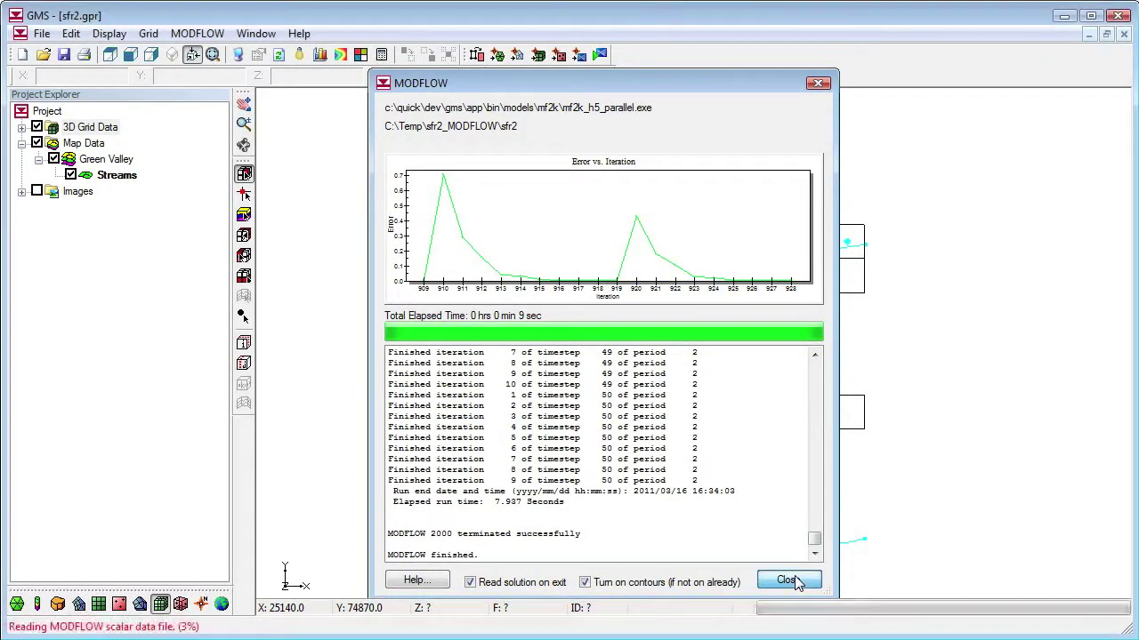